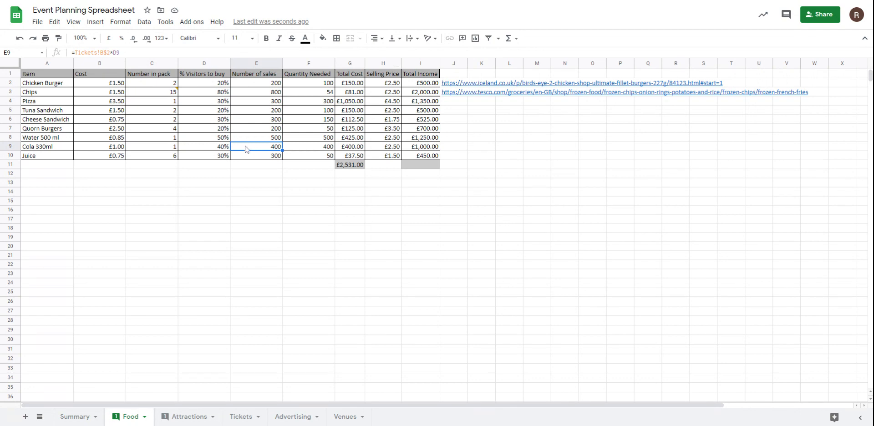
Step: On the Attractions sheet, format the Price per ticket and Total Income cells in rows 2 to 8 as pound currency
left_click(187, 416)
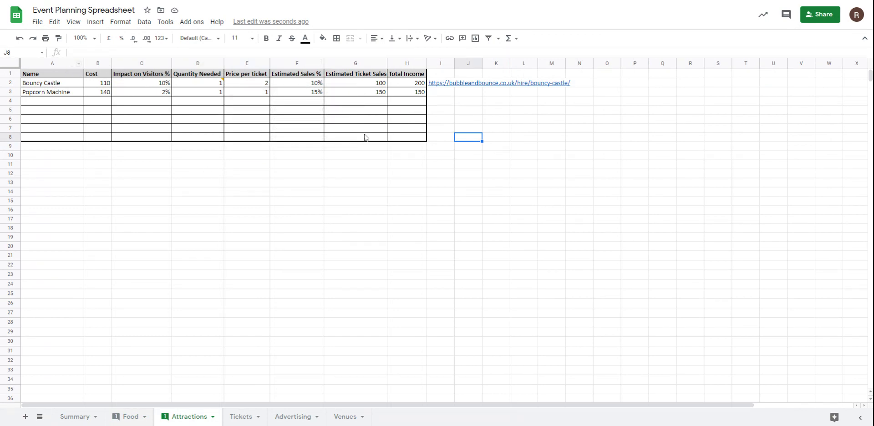
mouse_move(216, 86)
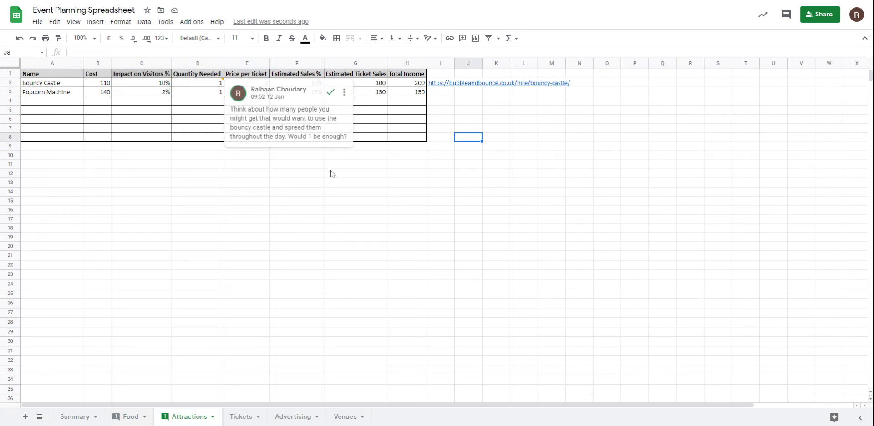
left_click_drag(250, 83, 252, 93)
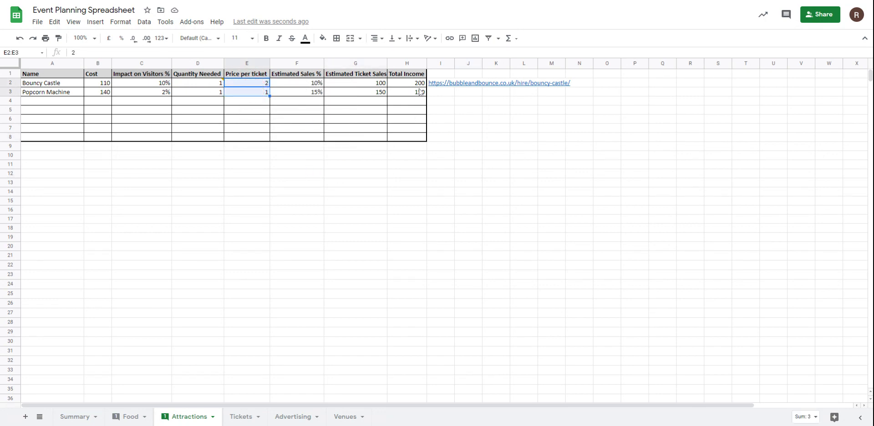
left_click_drag(419, 85, 419, 93, "ctrl")
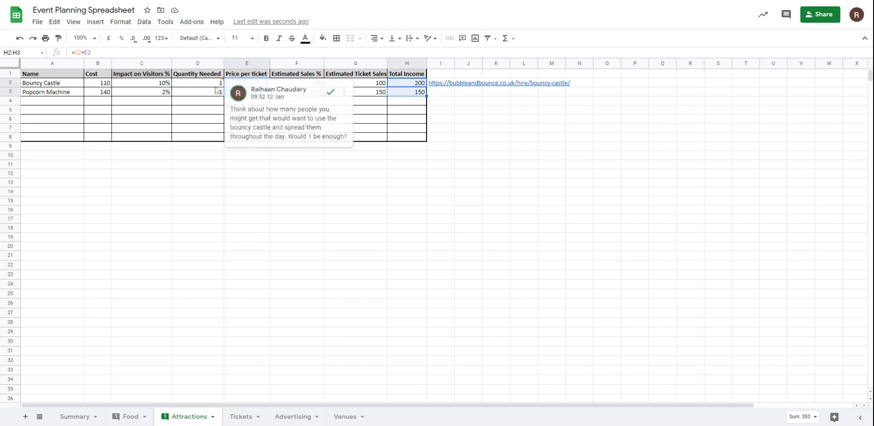
left_click(247, 85)
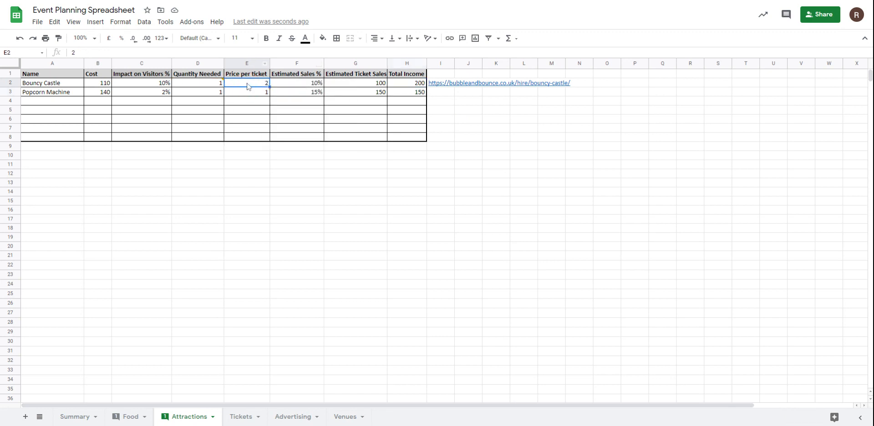
left_click_drag(246, 86, 254, 137)
left_click_drag(416, 86, 409, 139, "ctrl")
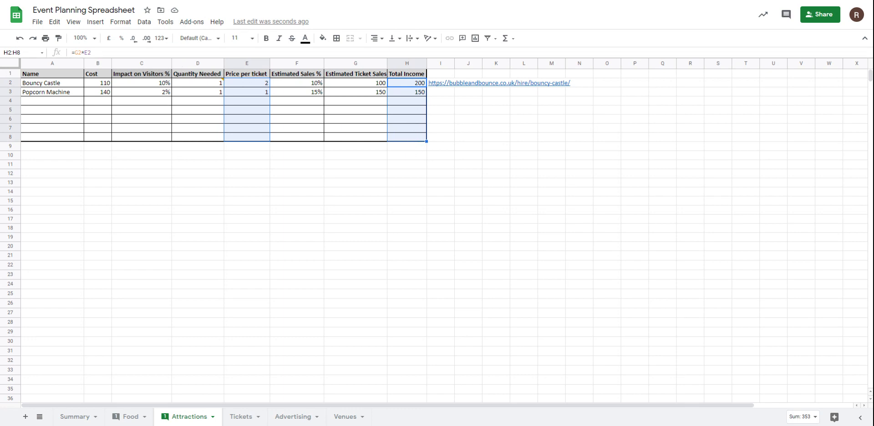
left_click(109, 38)
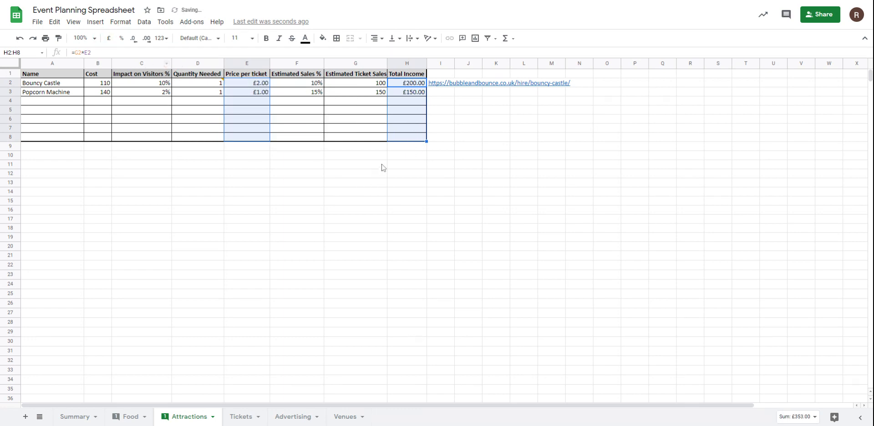
left_click(295, 175)
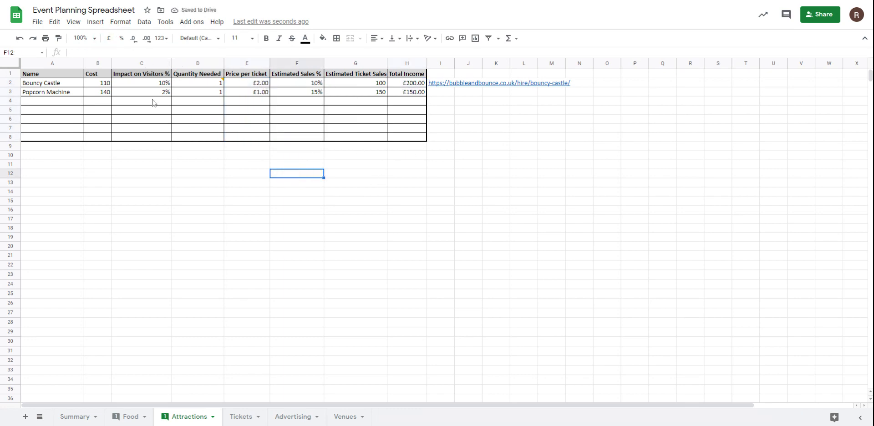
Step: Format the Impact on Visitors % and Estimated Sales % cells in rows 2 to 8 as percentages without decimal places
left_click_drag(155, 84, 154, 131)
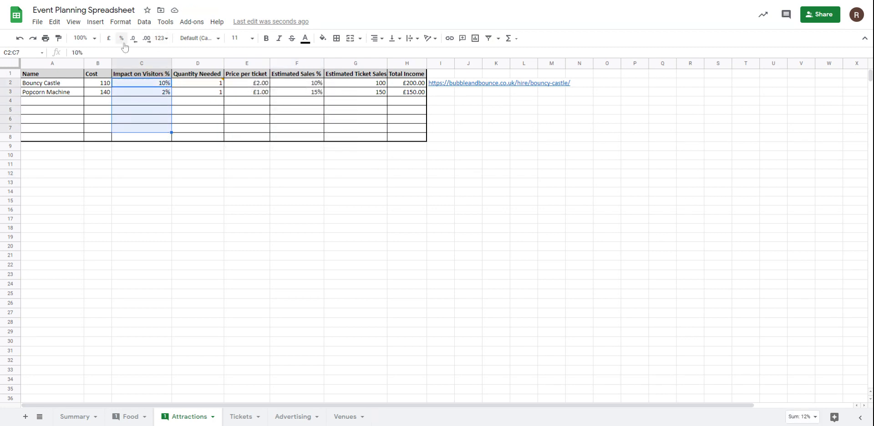
left_click_drag(313, 84, 307, 139)
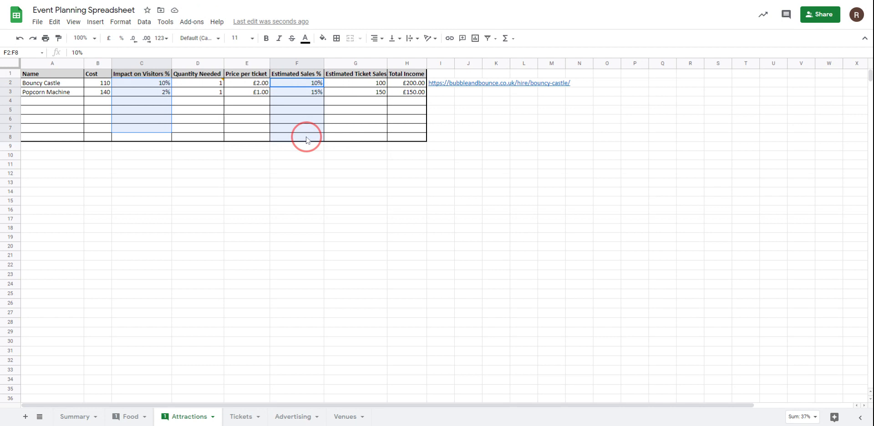
left_click(166, 139, "ctrl")
left_click(120, 39)
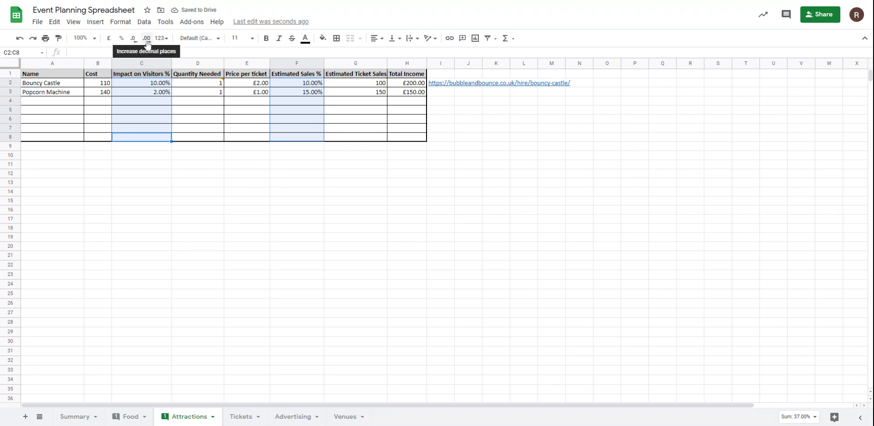
left_click(134, 40)
left_click(135, 41)
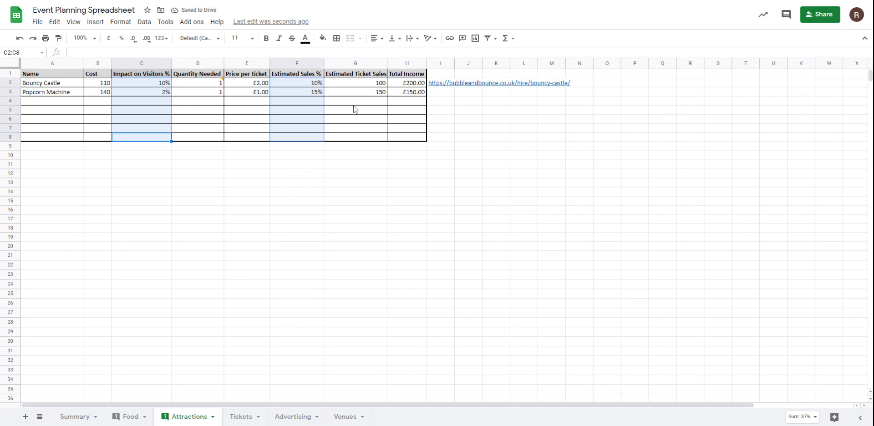
Step: Check the Bouncy Castle's Estimated Ticket Sales formula and the estimated visitor number it references on the Summary sheet
left_click(356, 84)
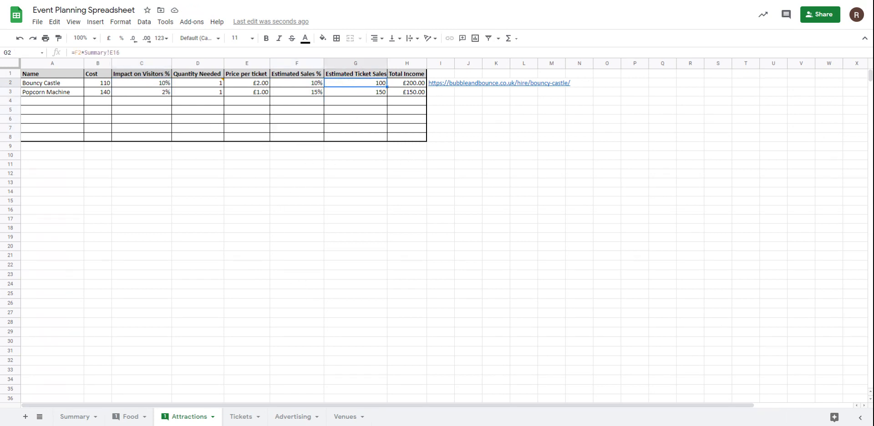
mouse_move(220, 88)
left_click(76, 417)
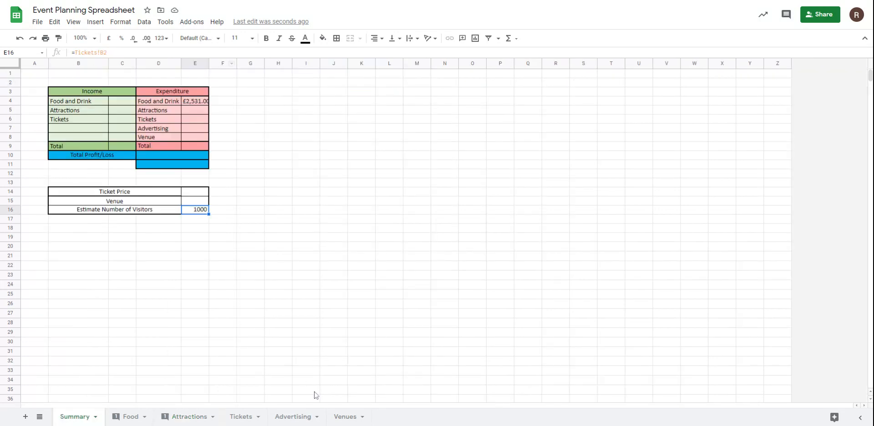
Step: On the Advertising sheet, add drop-down validation to D2:D9 with the items Yes,No,- and a warning for invalid data
left_click(294, 423)
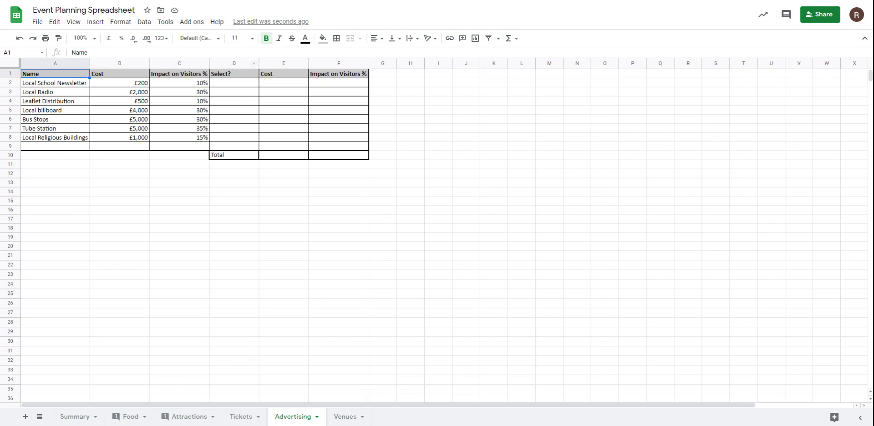
left_click_drag(242, 86, 243, 148)
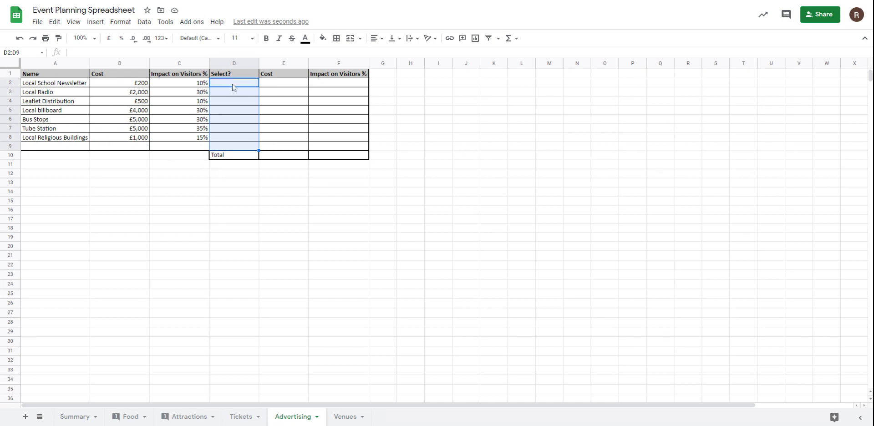
left_click(144, 23)
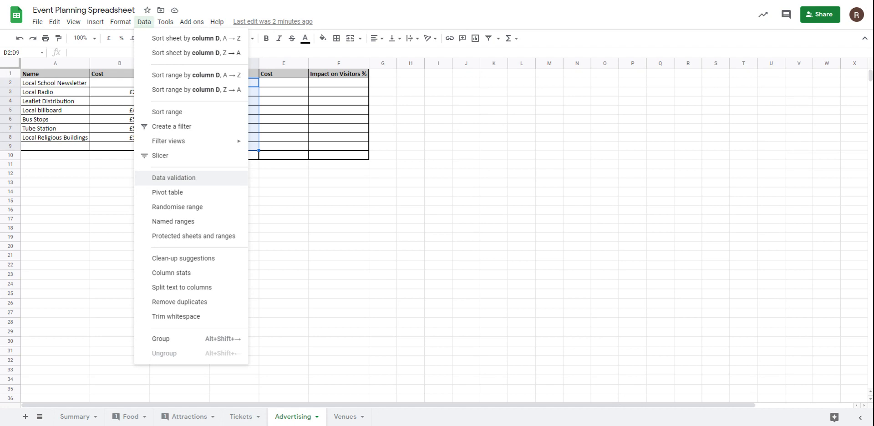
left_click(189, 178)
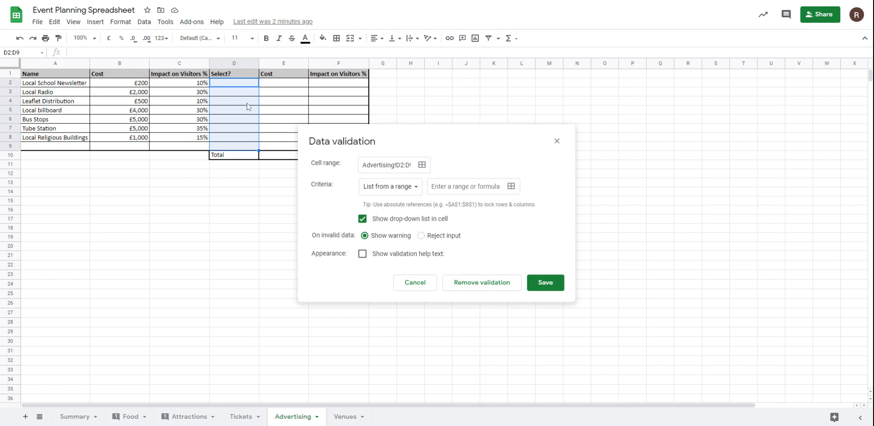
left_click(411, 188)
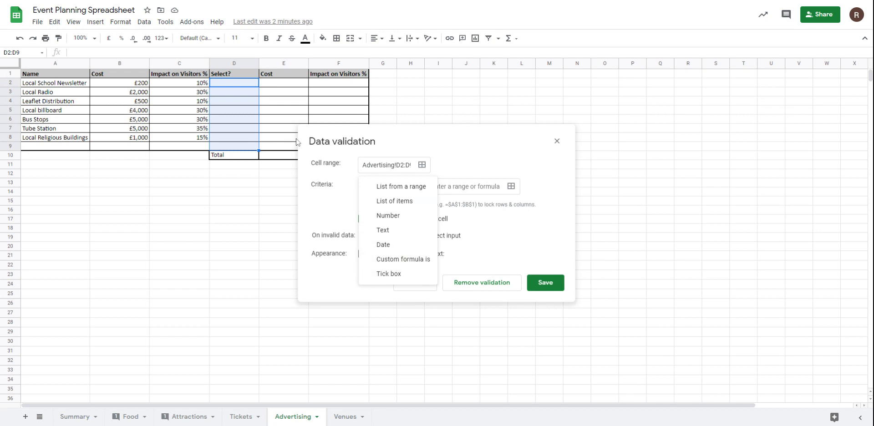
left_click(410, 201)
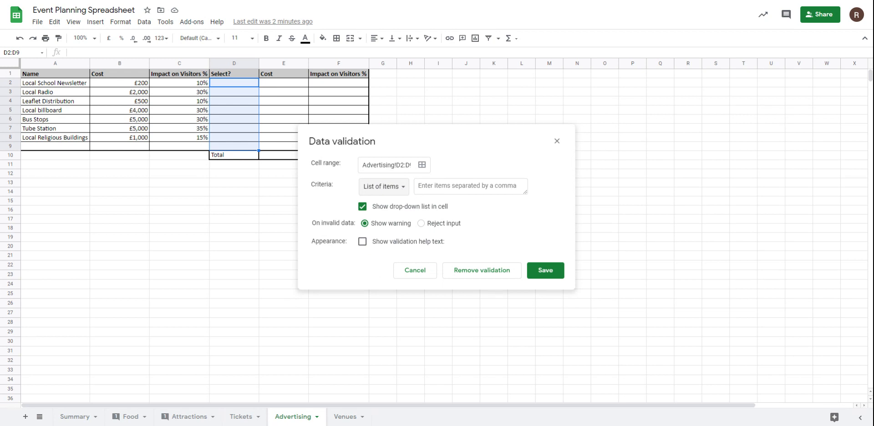
left_click(464, 186)
type("Yes,No,-")
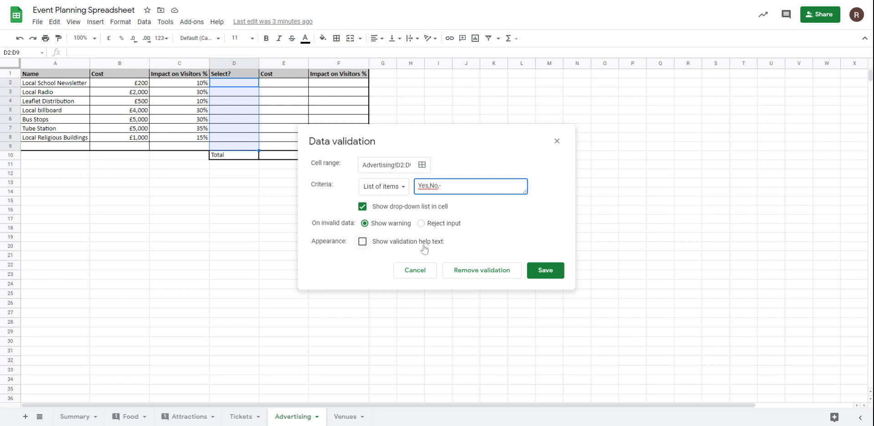
left_click(421, 223)
left_click(374, 224)
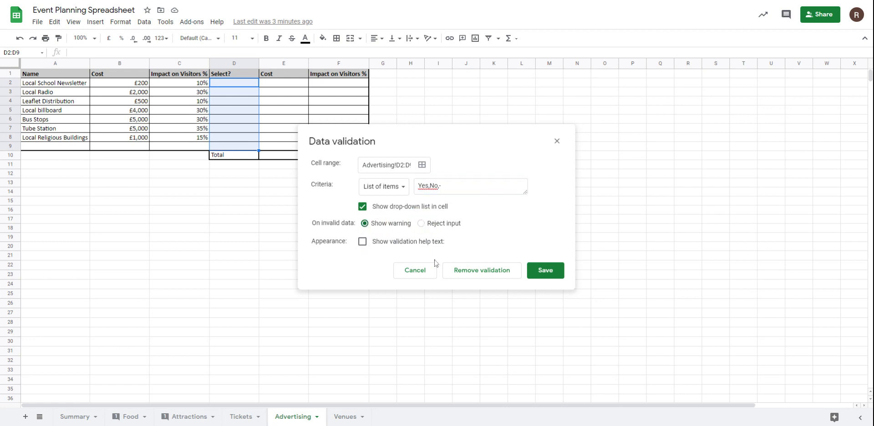
left_click(545, 270)
left_click(272, 210)
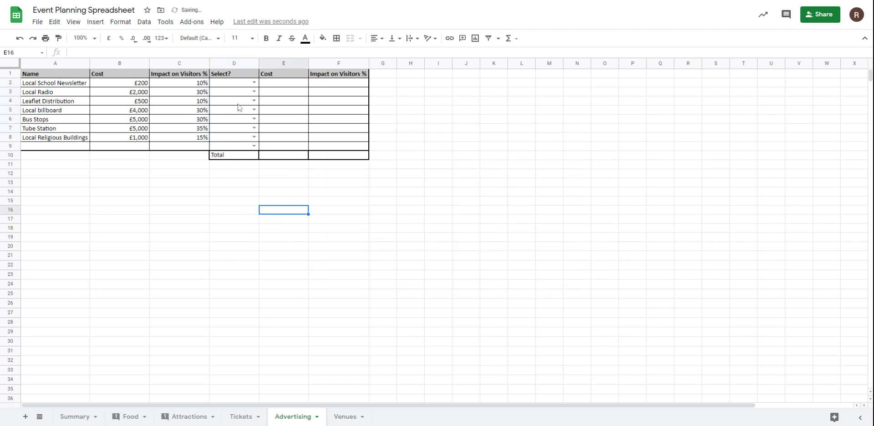
Step: Try the drop-down lists in the Select? column and choose Yes for Local billboard
left_click(253, 83)
left_click(241, 183)
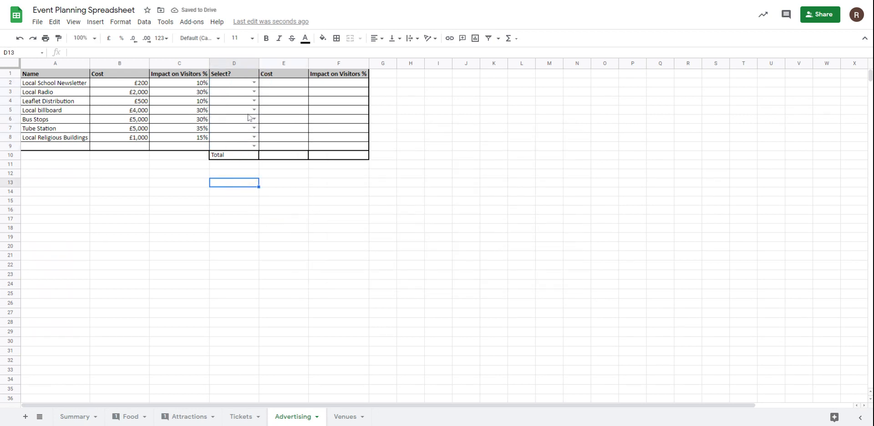
left_click(253, 110)
left_click(269, 182)
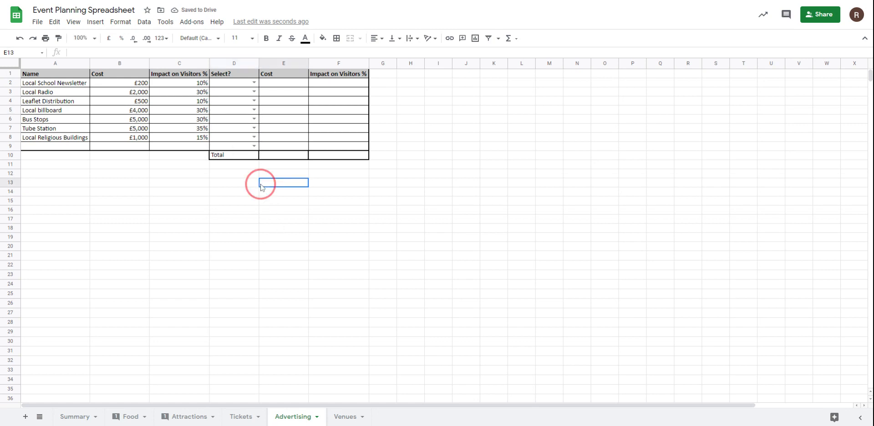
left_click(253, 111)
left_click(225, 122)
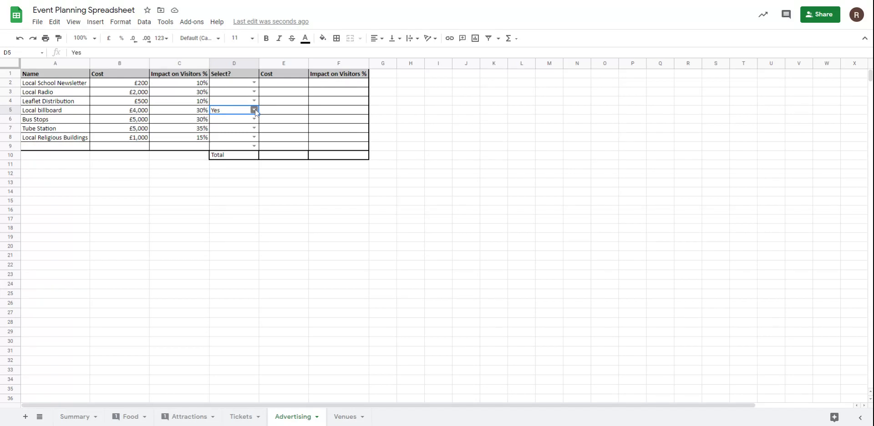
left_click(254, 110)
left_click(271, 203)
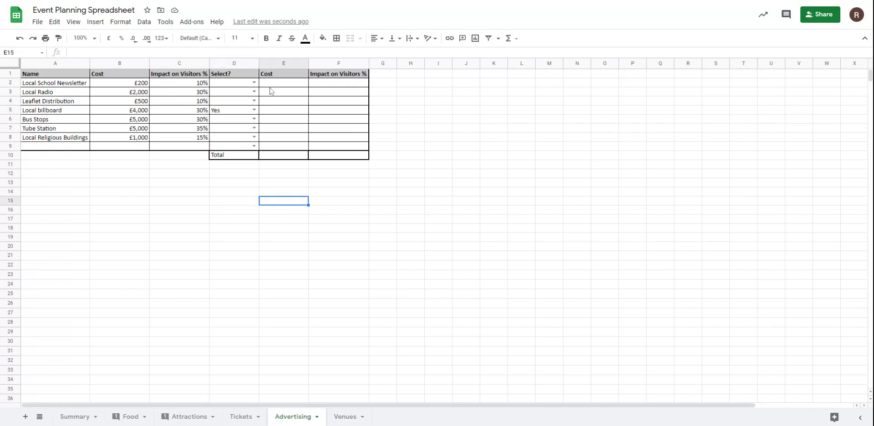
Step: Choose Yes in the Select? column for Local School Newsletter
left_click(254, 82)
left_click(241, 93)
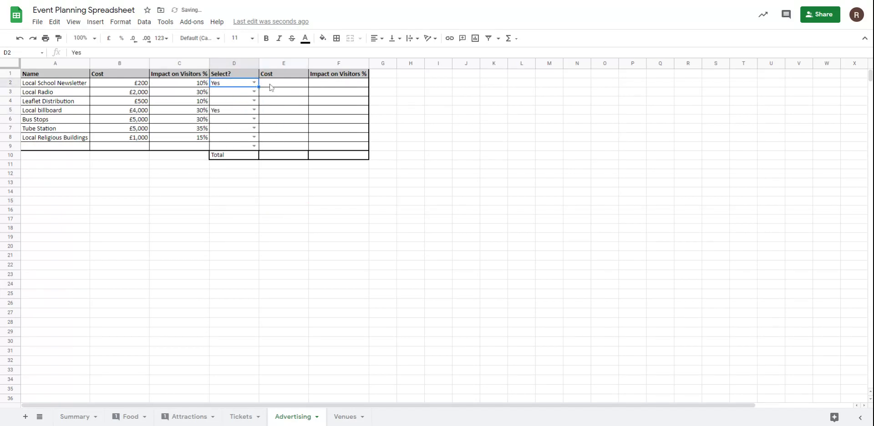
left_click(271, 86)
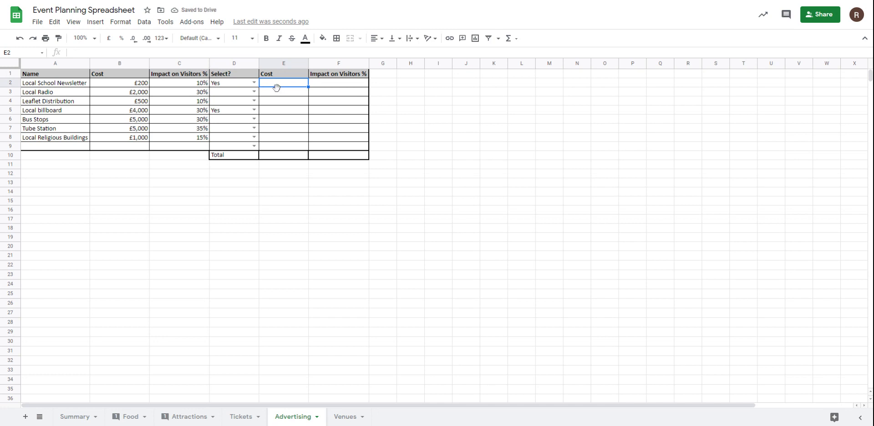
left_click(253, 119)
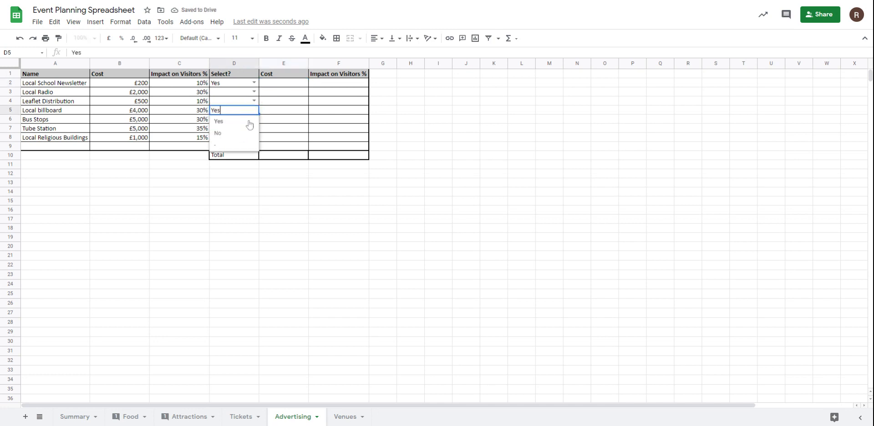
left_click(234, 200)
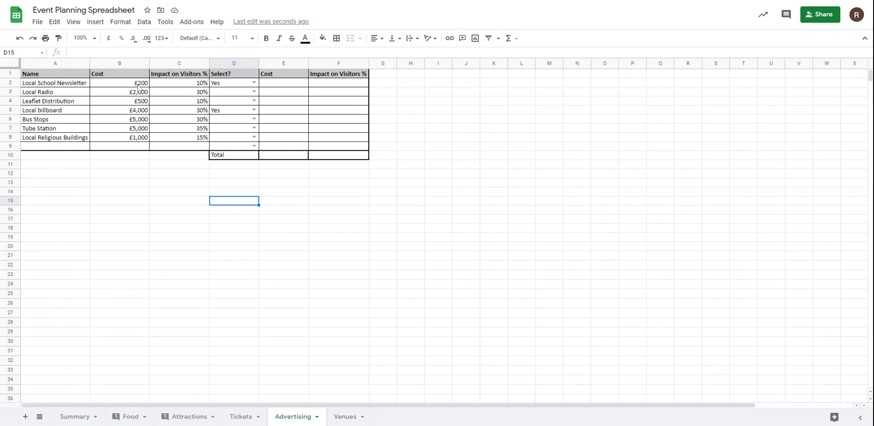
Step: Enter the formula =IF(D2="Yes",B2,0) in the Cost cell E2 for Local School Newsletter
left_click(269, 86)
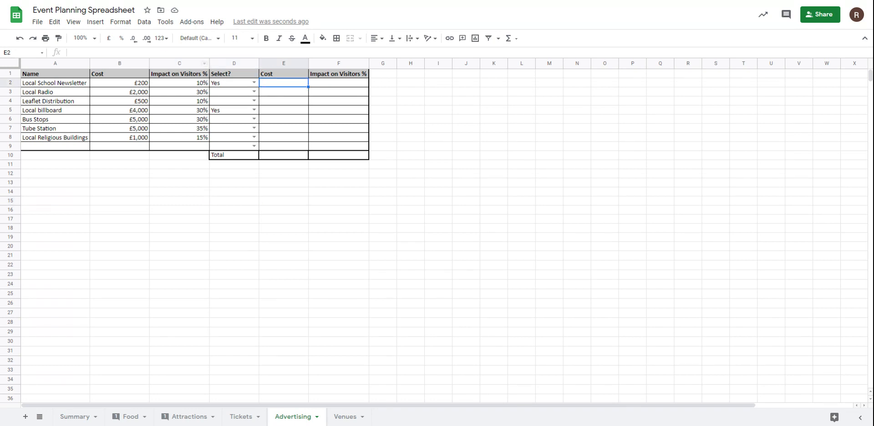
left_click(144, 54)
type("=")
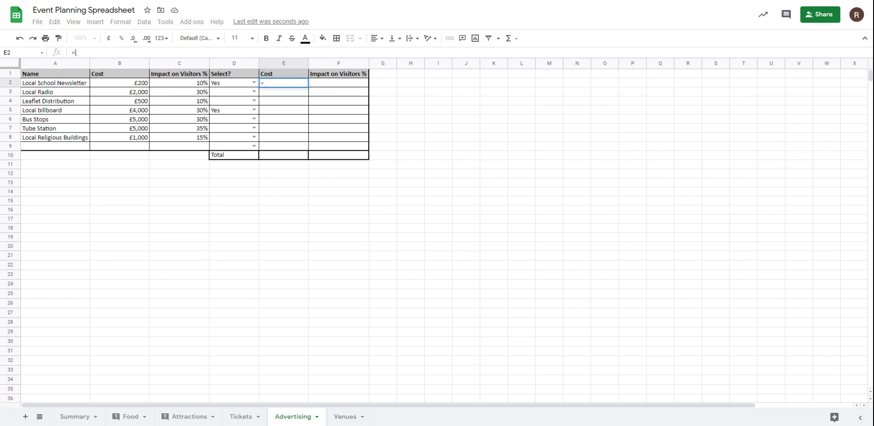
type("IF")
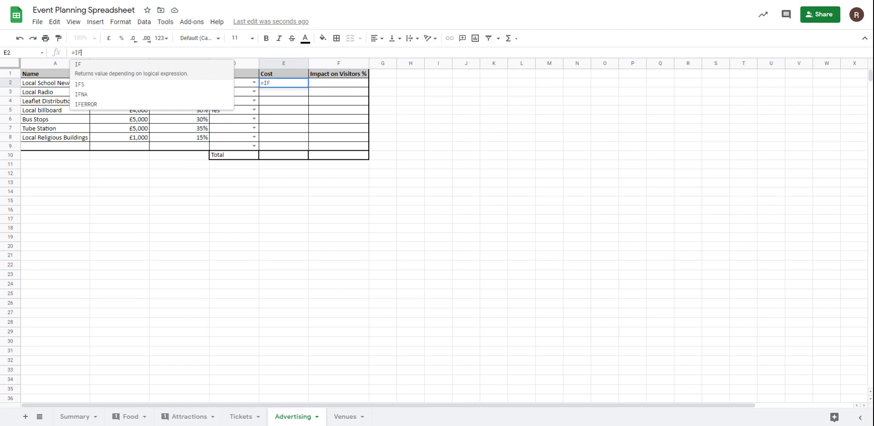
type("(")
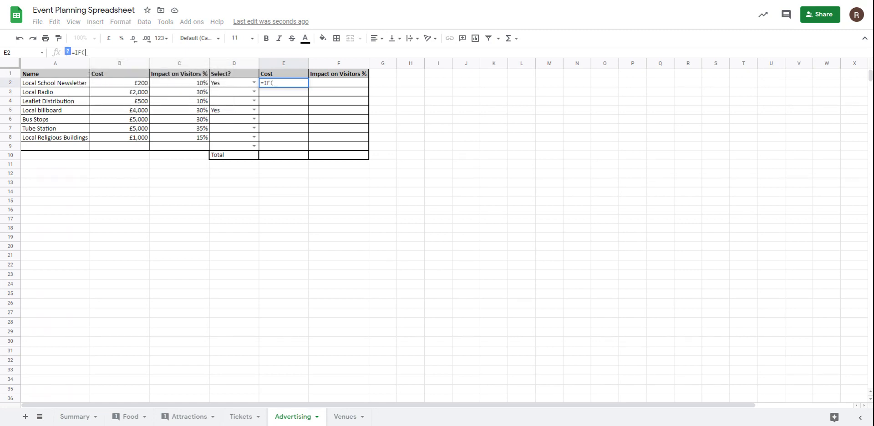
type("D")
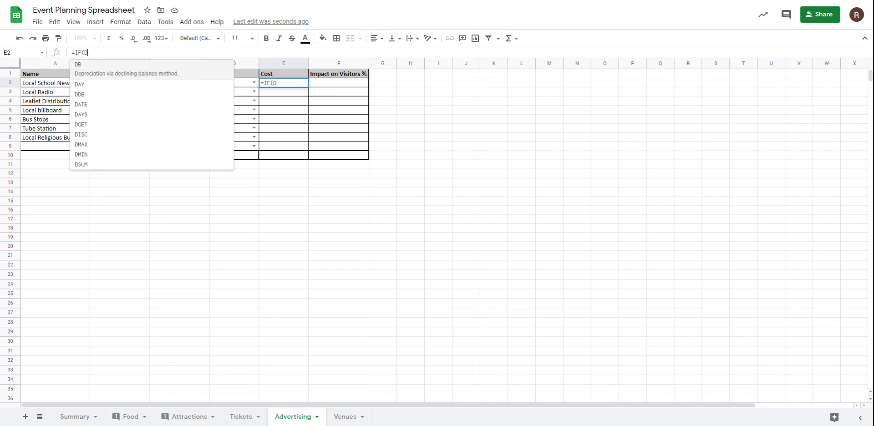
type("2=")
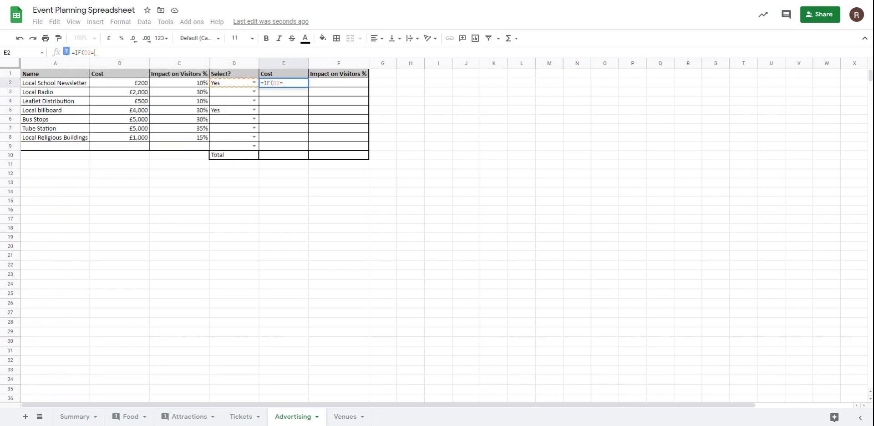
type("\"Yes")
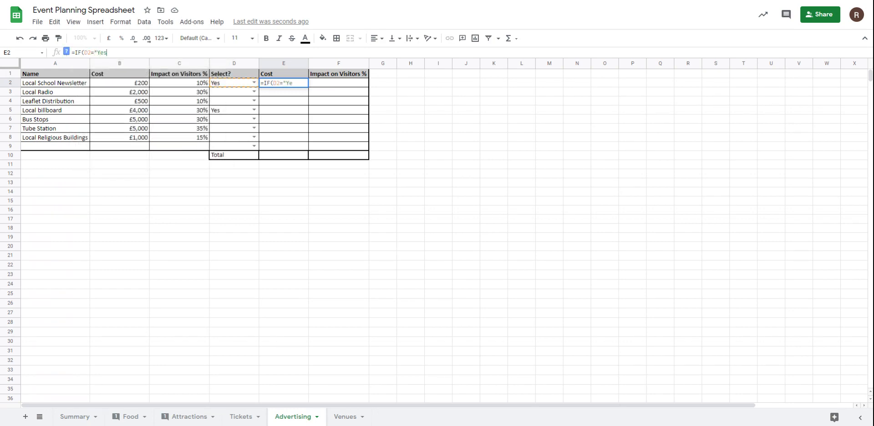
type("\",")
left_click(122, 86)
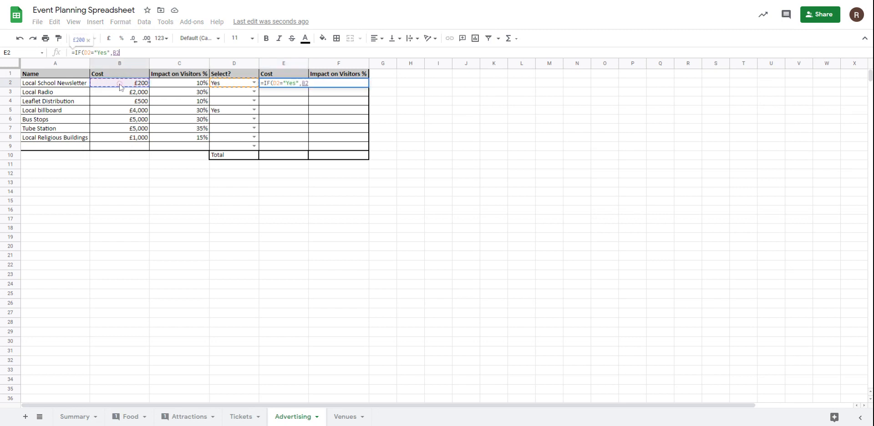
type(",0")
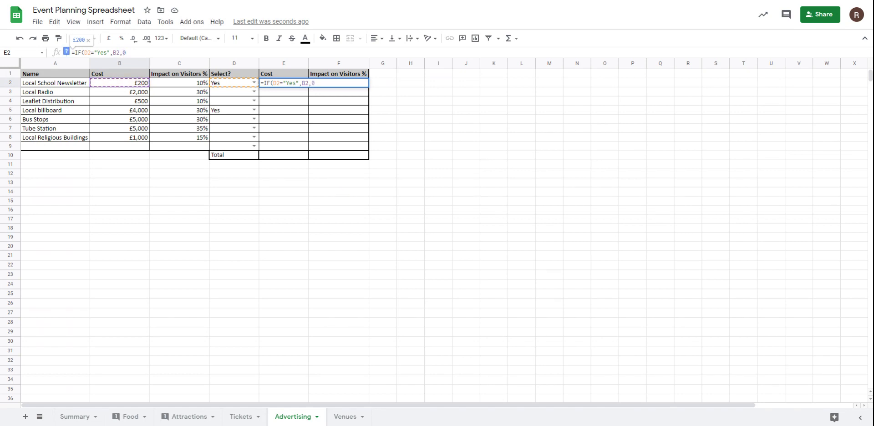
type(")")
key("Return")
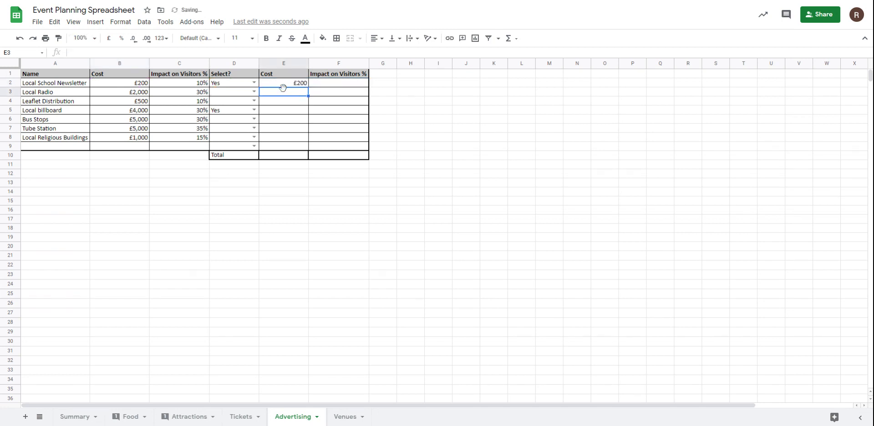
Step: Test the E2 cost formula by switching Local School Newsletter's selection to No, to -, and back to Yes
left_click(253, 83)
left_click(240, 106)
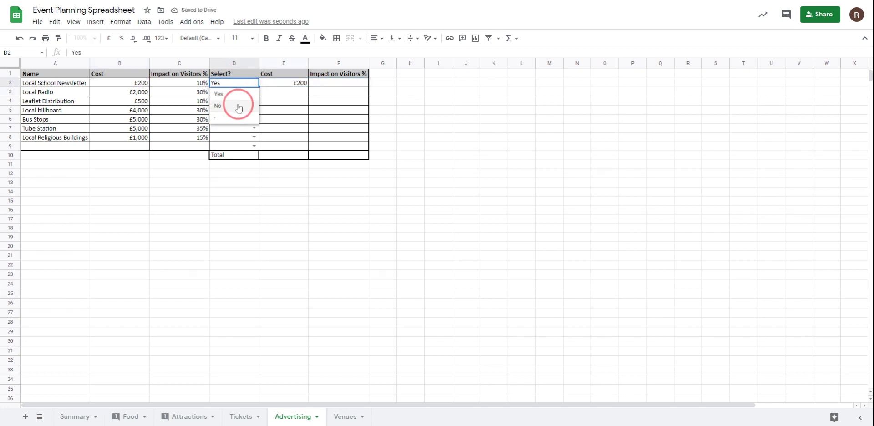
left_click(254, 83)
left_click(237, 117)
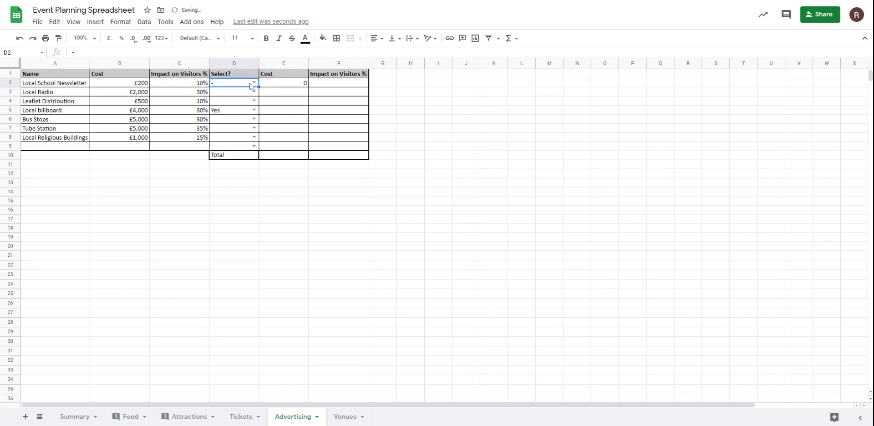
left_click(253, 82)
left_click(233, 95)
Step: Fill the IF cost formula from E2 down through E9
left_click(282, 86)
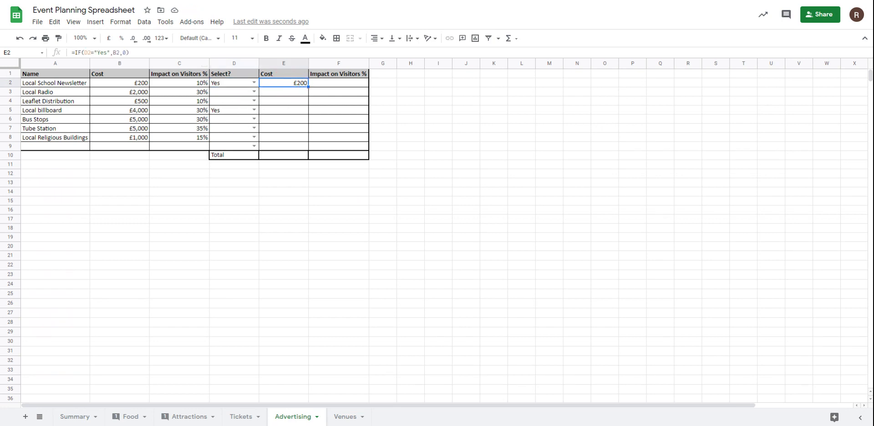
left_click_drag(308, 86, 308, 150)
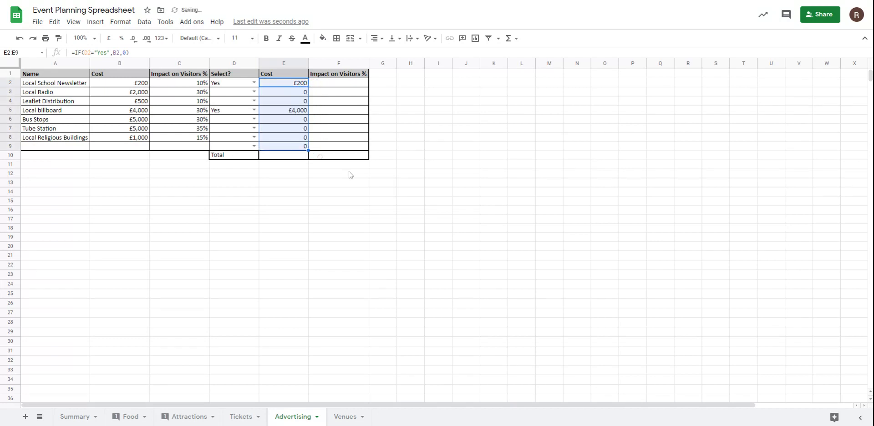
left_click(383, 191)
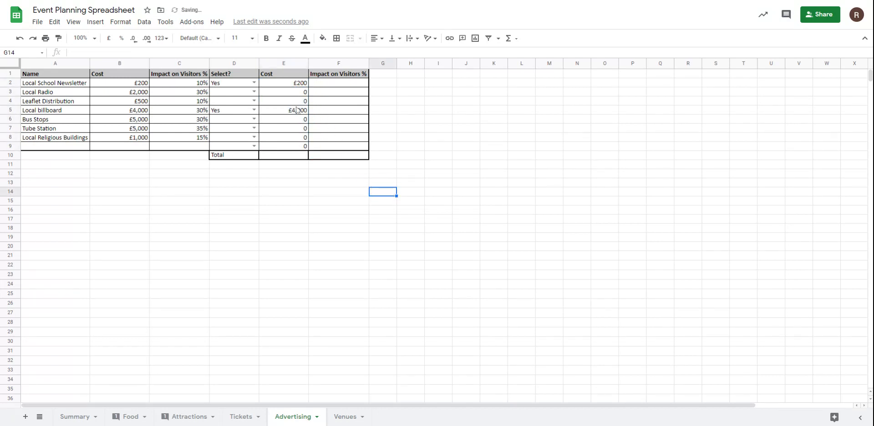
left_click(293, 157)
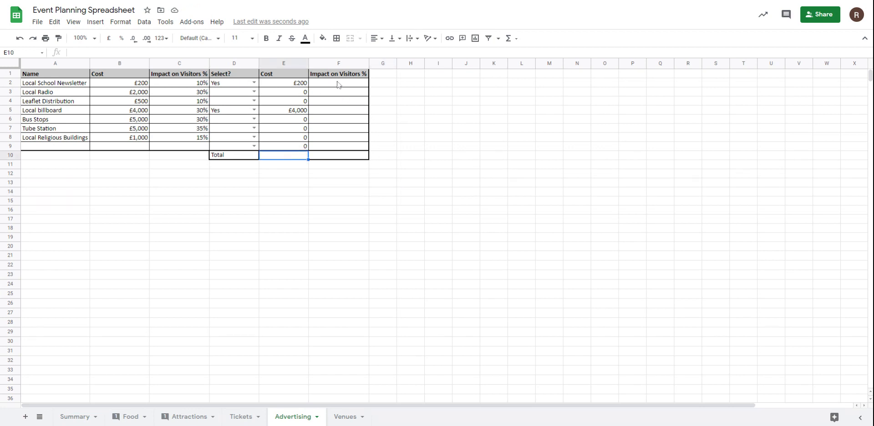
left_click_drag(339, 85, 340, 103)
left_click_drag(347, 140, 347, 146)
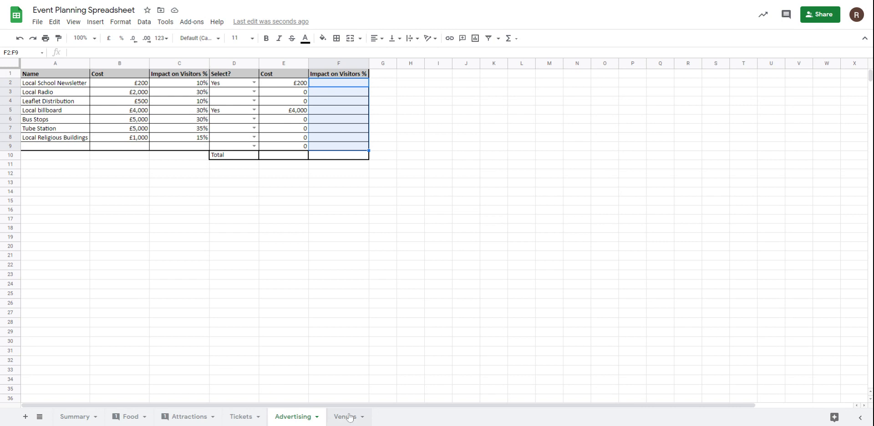
Step: On the Tickets sheet, add drop-down validation to Ticket Price cell B1 using the list range A13:A25
left_click(241, 417)
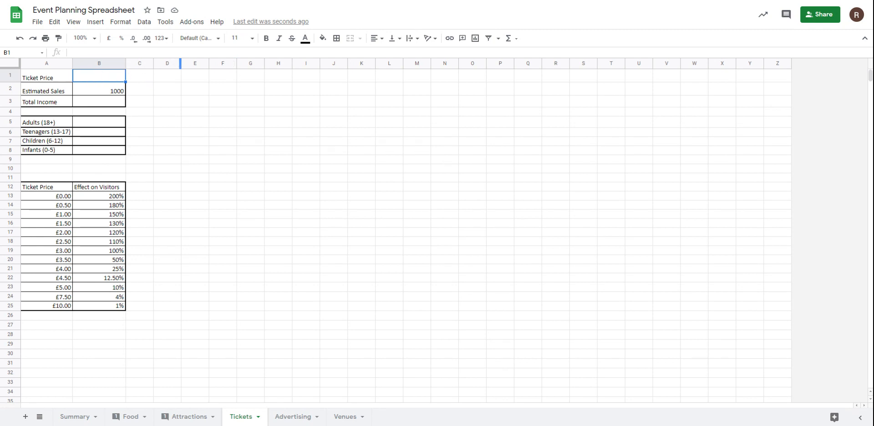
left_click(147, 27)
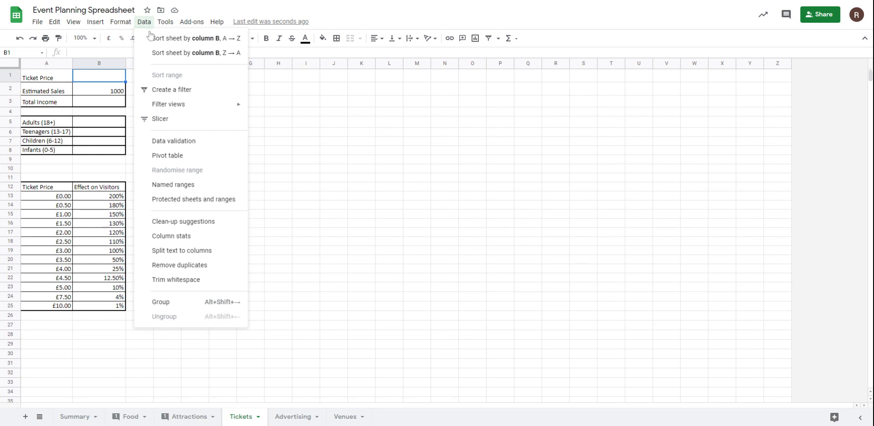
left_click(168, 144)
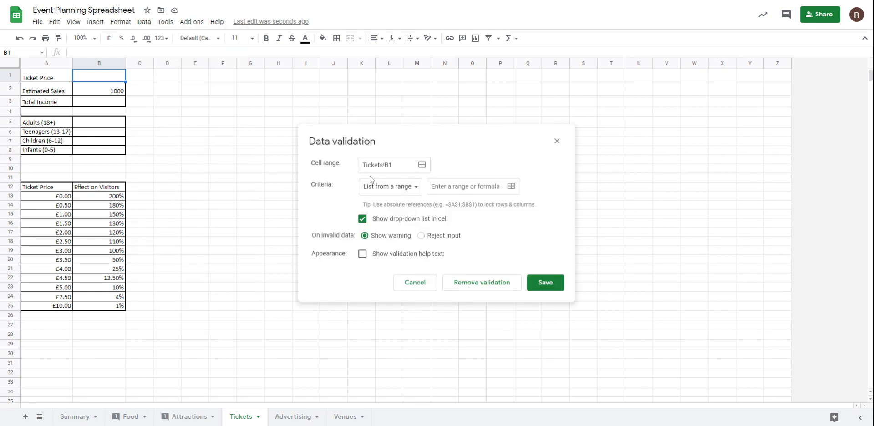
left_click(400, 190)
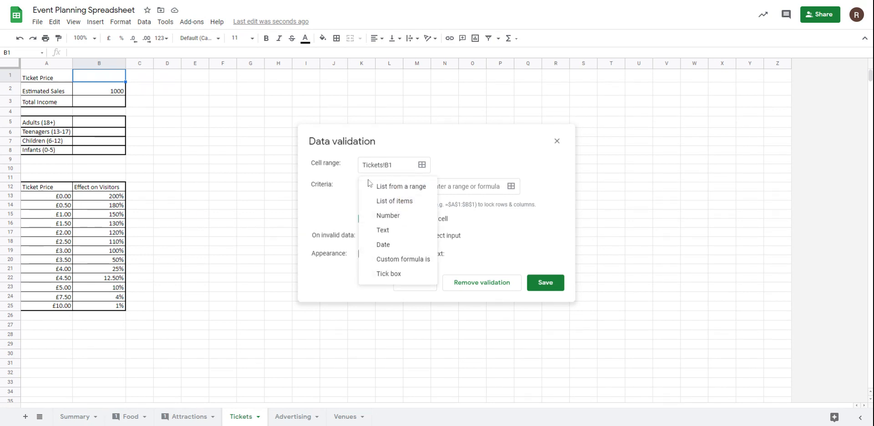
left_click(391, 186)
left_click(468, 185)
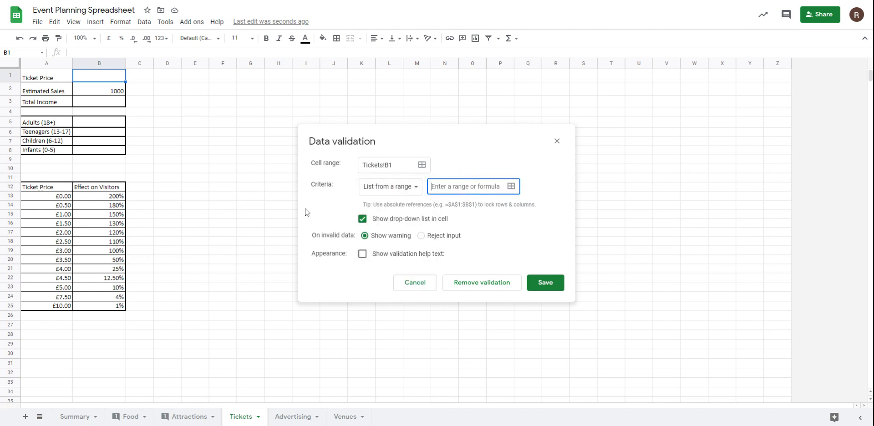
left_click_drag(44, 198, 60, 305)
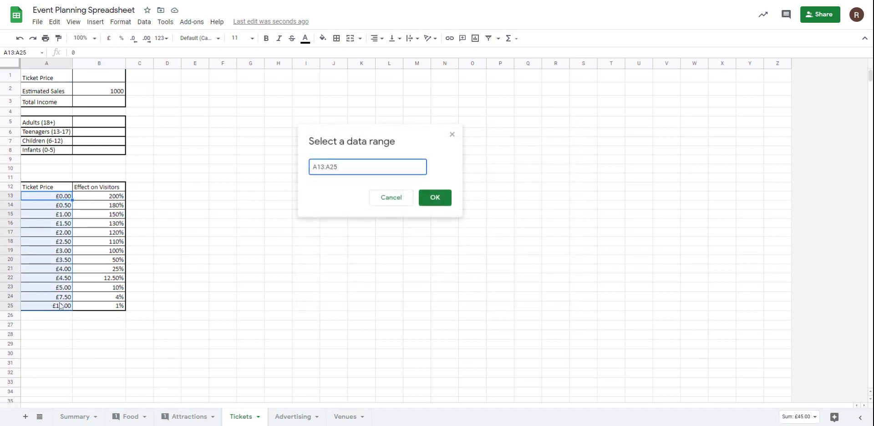
left_click(433, 198)
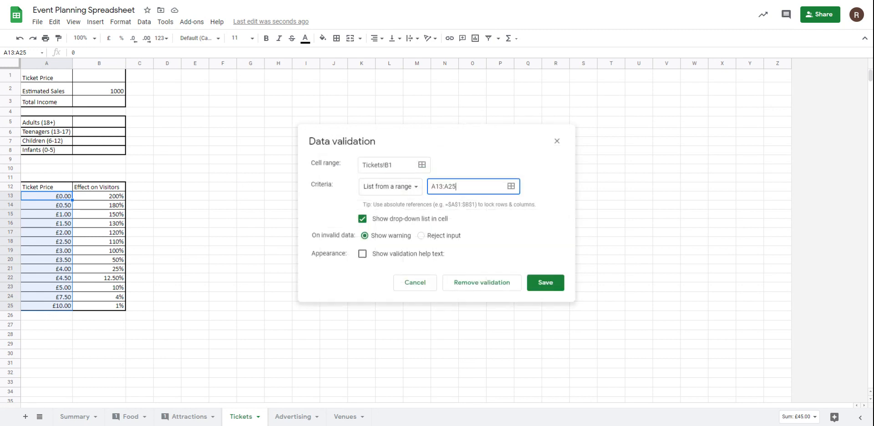
left_click(551, 286)
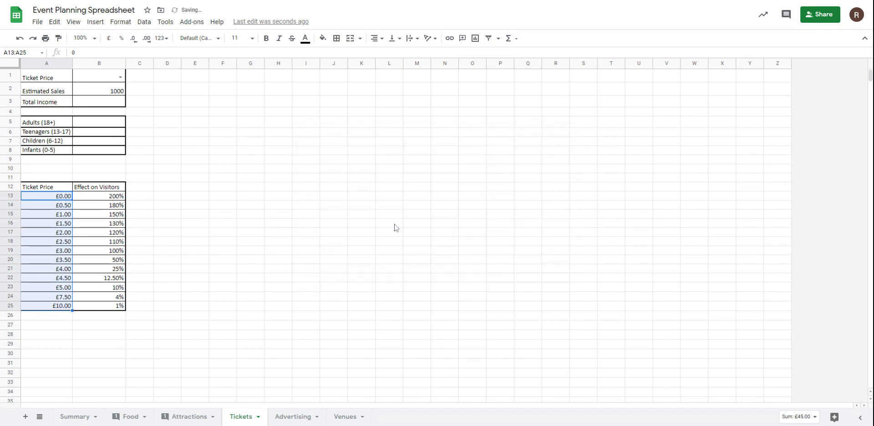
Step: Review the options in the Ticket Price drop-down list without choosing one
left_click(120, 77)
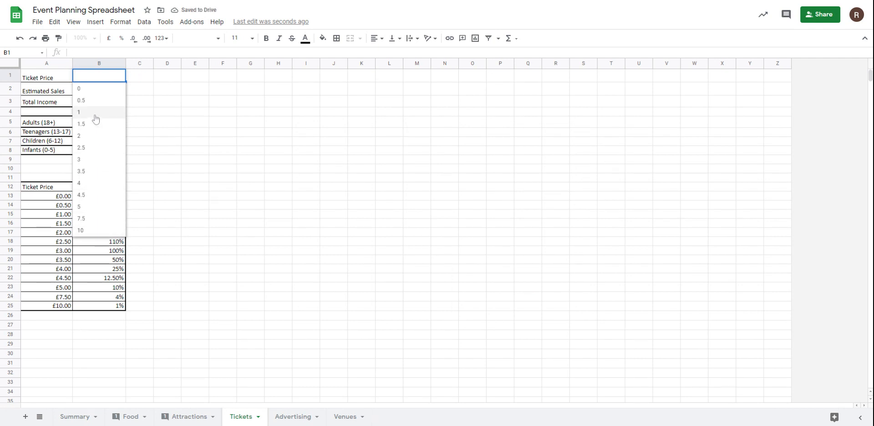
left_click(181, 162)
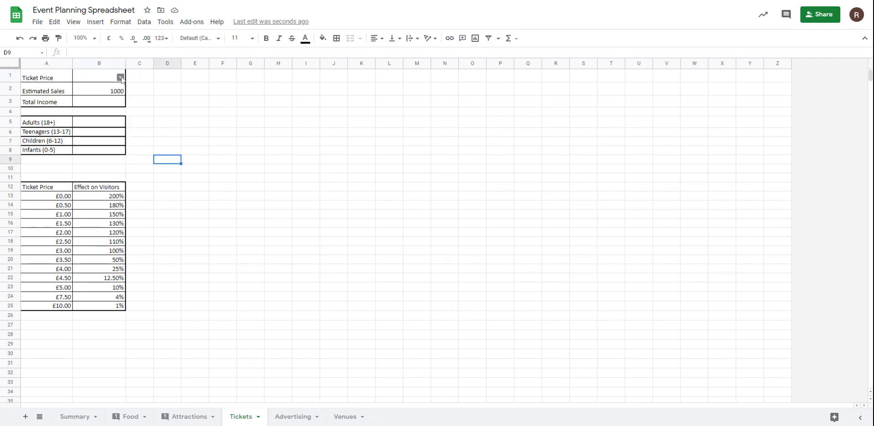
left_click(120, 78)
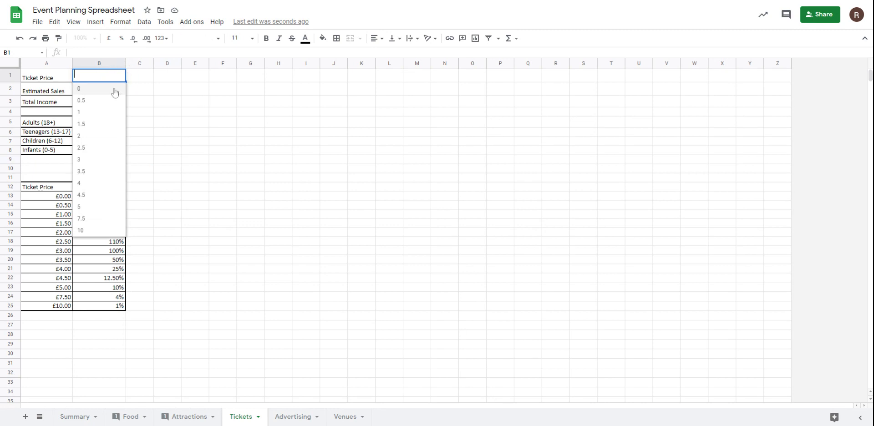
left_click(195, 126)
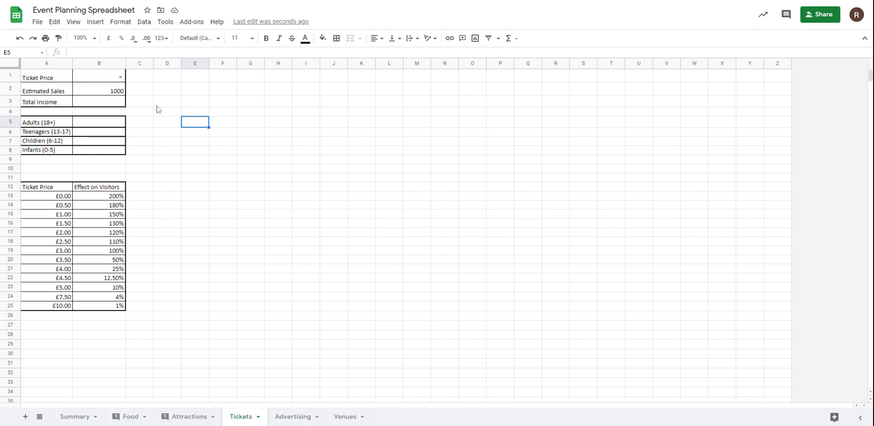
left_click(117, 93)
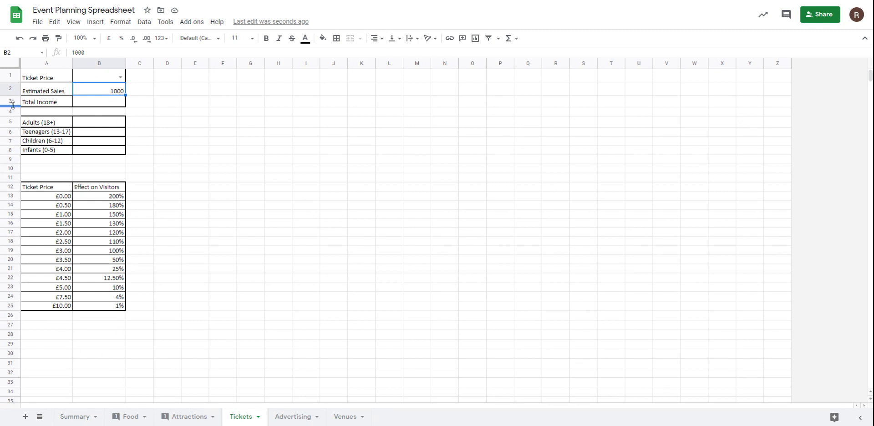
left_click(5, 91)
right_click(5, 91)
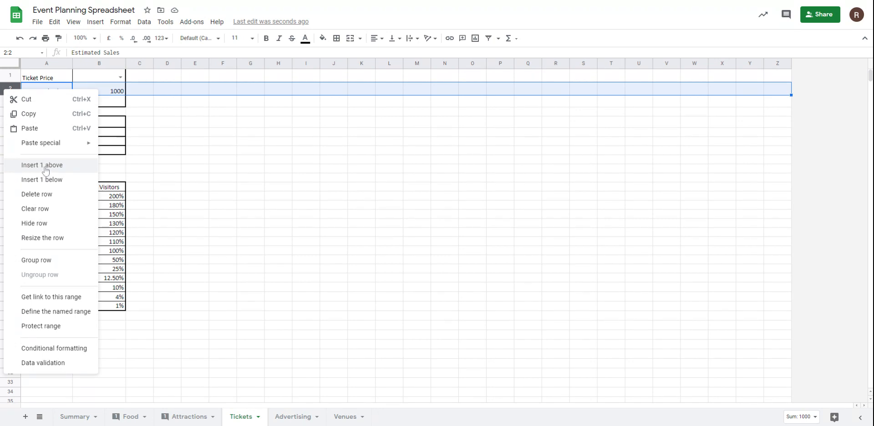
left_click(218, 123)
left_click(139, 78)
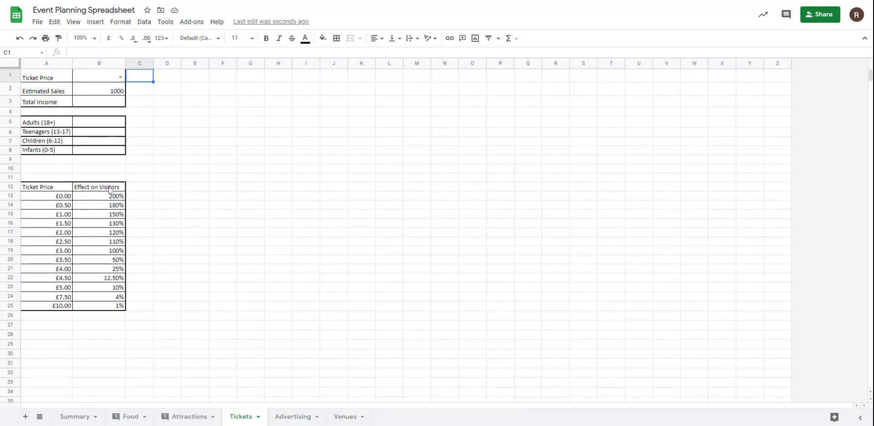
left_click_drag(110, 196, 113, 306)
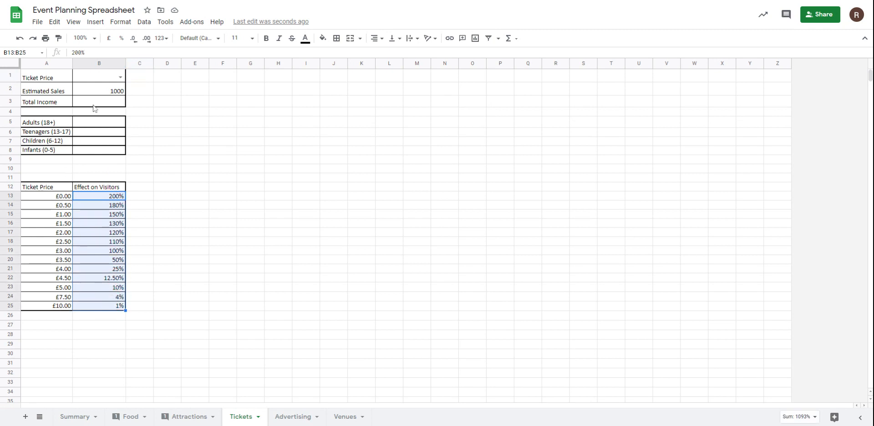
left_click(103, 81)
Step: Enter =VLOOKUP(B1,A13:B25,2,TRUE) in cell C1 to look up the effect on visitors for the ticket price
left_click(139, 79)
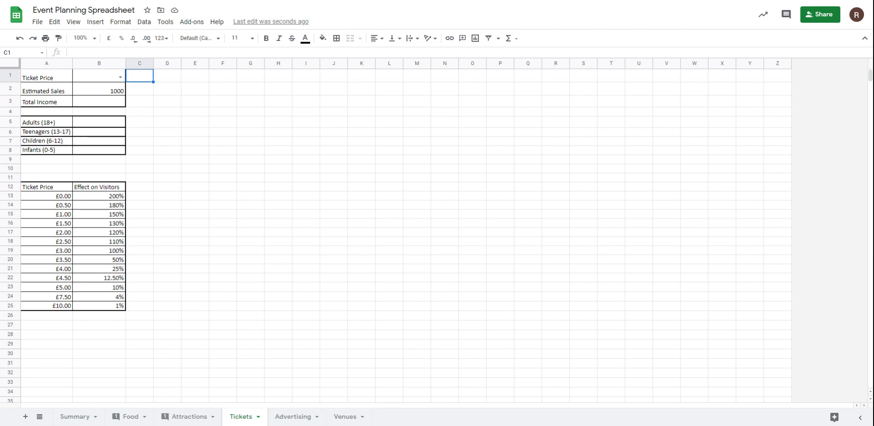
type("=vl")
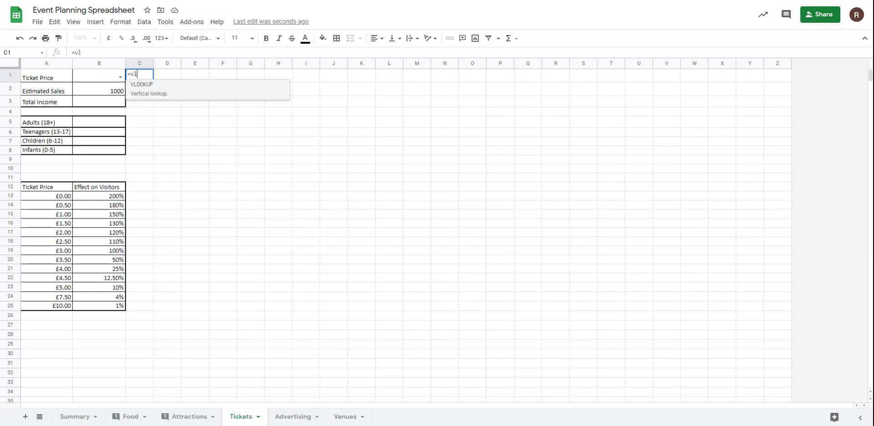
type("ookup(")
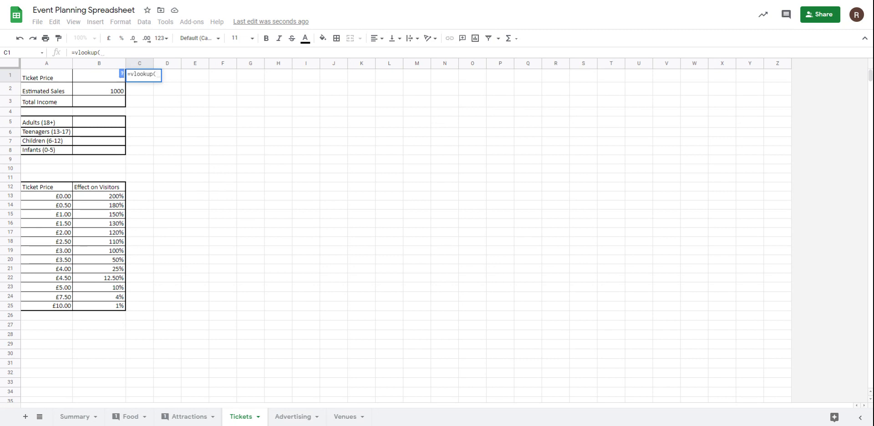
left_click(93, 80)
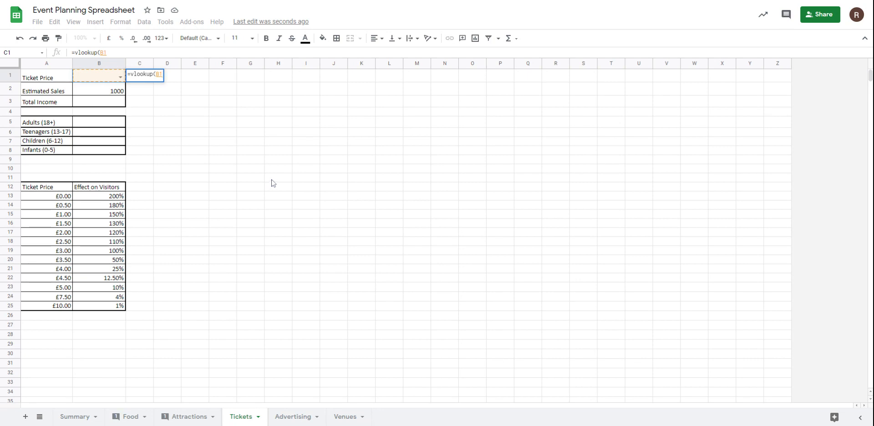
type(",")
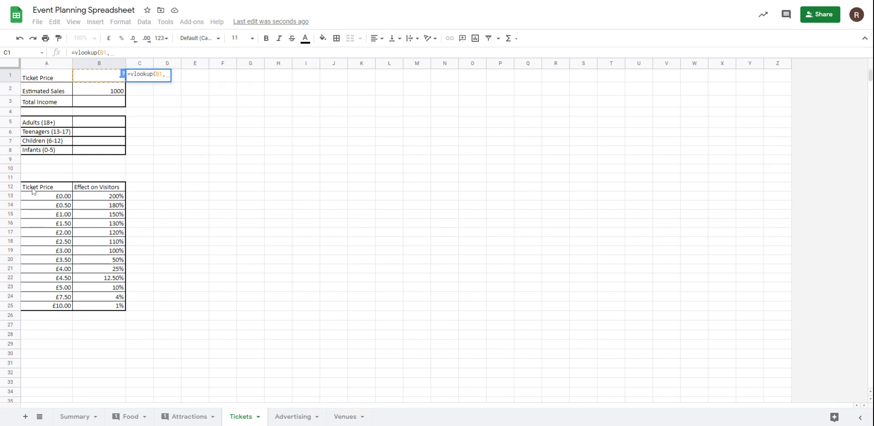
left_click_drag(32, 196, 102, 305)
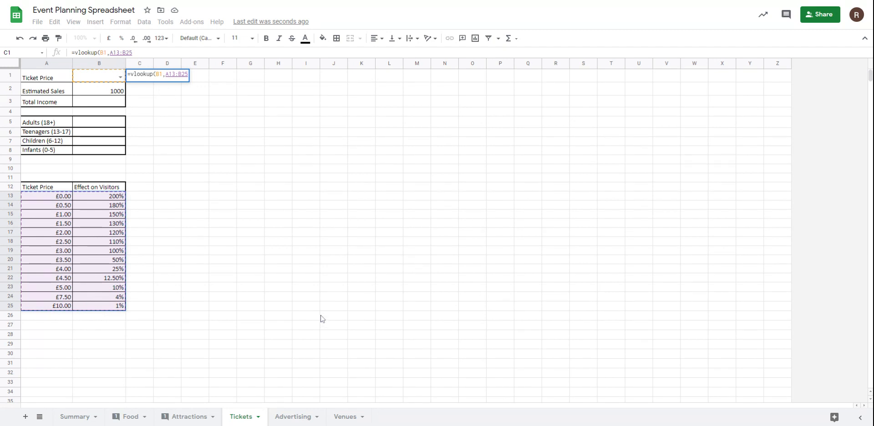
type(",")
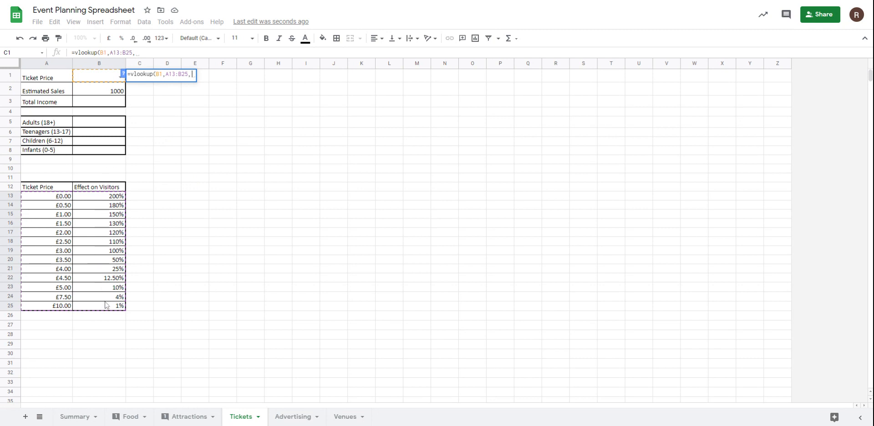
type("2,")
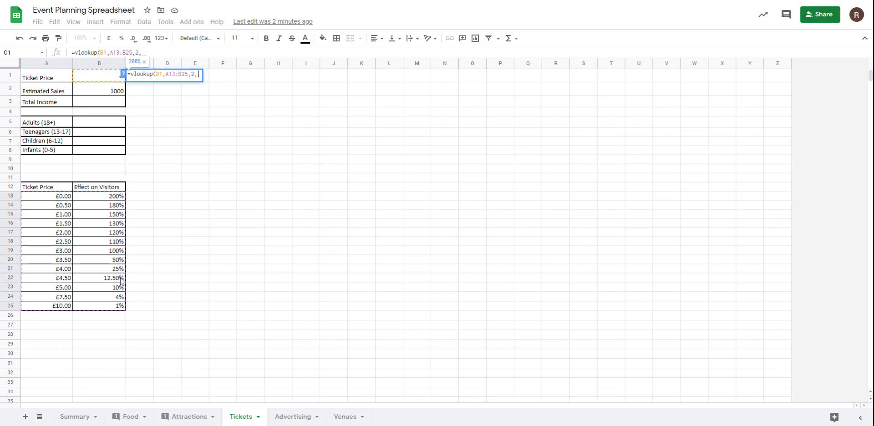
type("TRUE")
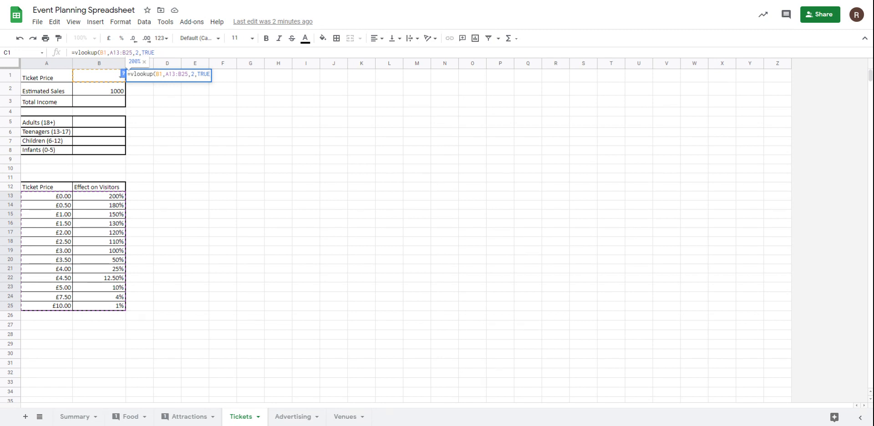
key("Return")
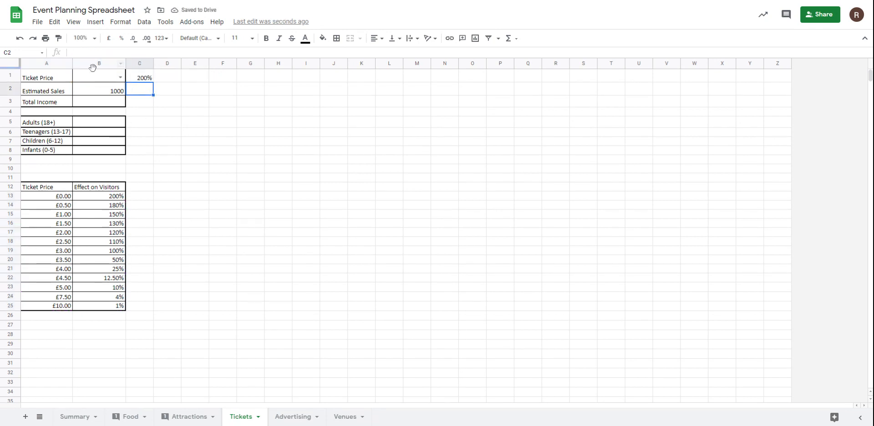
Step: Test the C1 lookup by choosing a Ticket Price of 1 and then 5 in B1
left_click(120, 77)
left_click(99, 112)
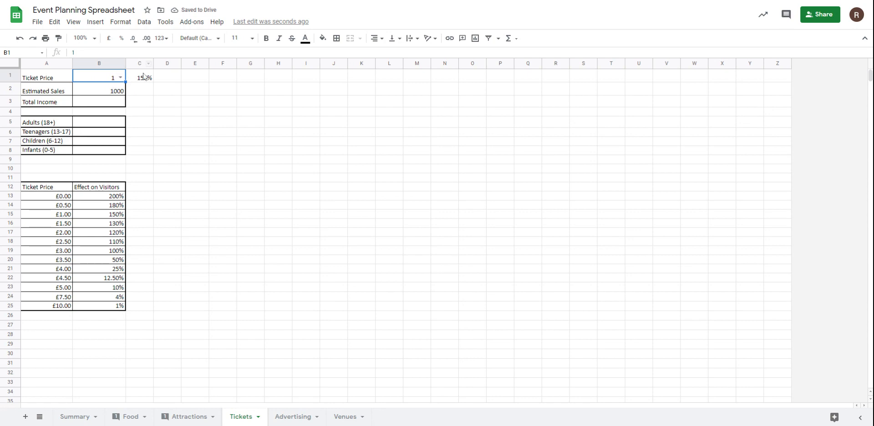
left_click(120, 77)
left_click(95, 207)
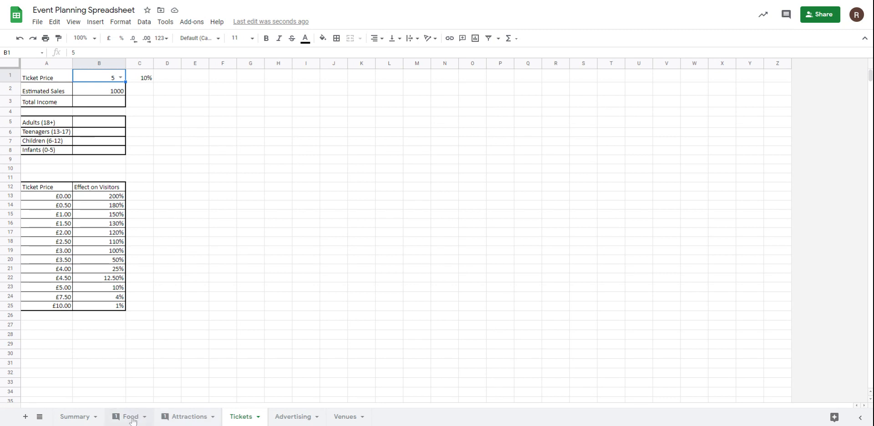
Step: Review the Food, Attractions, Tickets and Advertising sheets and the Summary sheet's Profit/Loss, Venue and Estimate Number of Visitors cells
left_click(86, 416)
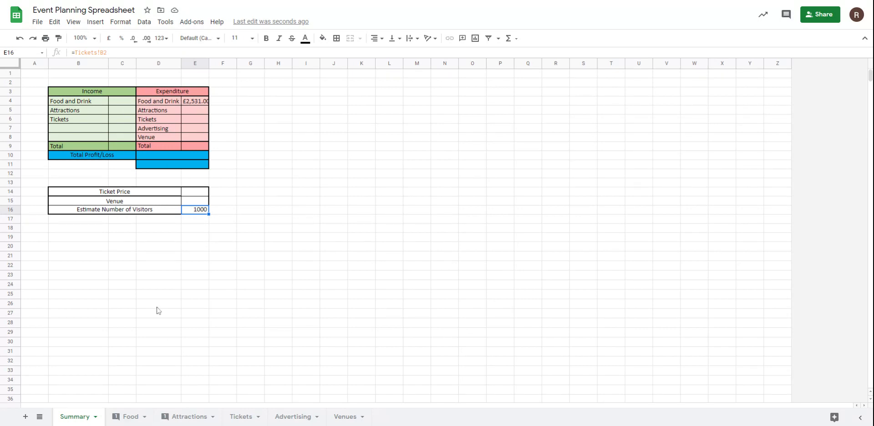
left_click(135, 419)
left_click(200, 419)
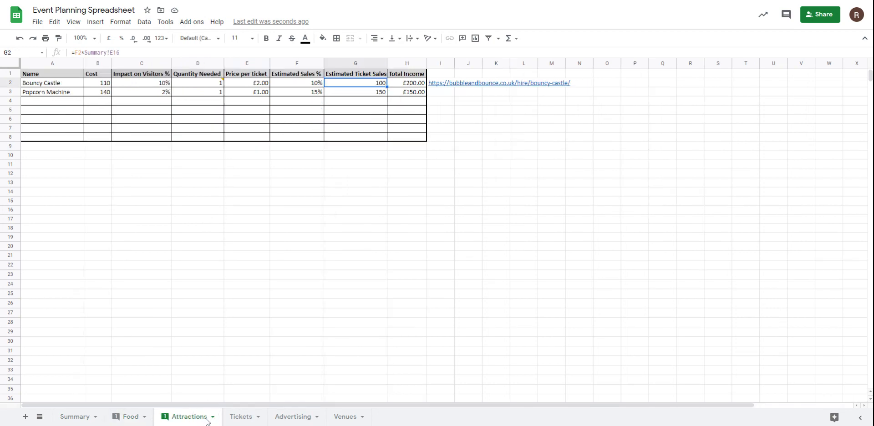
left_click(242, 418)
left_click(292, 419)
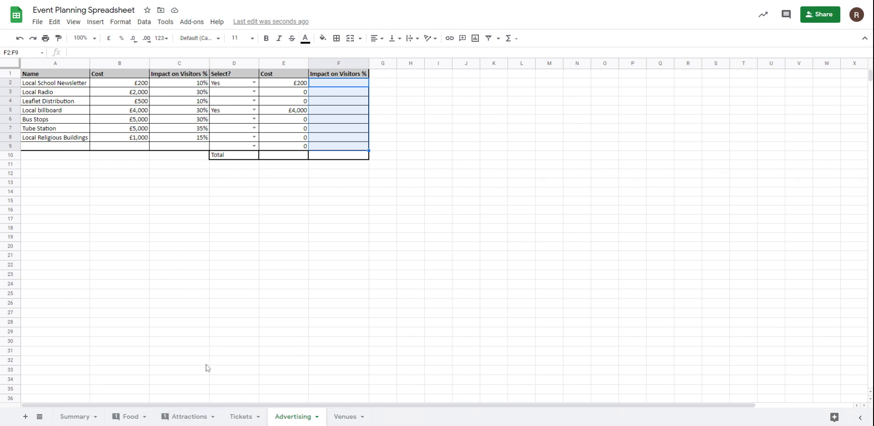
left_click(83, 415)
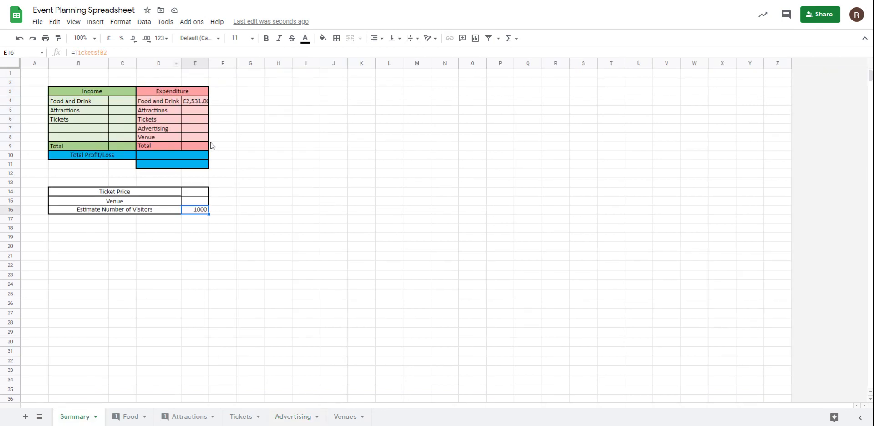
left_click(156, 165)
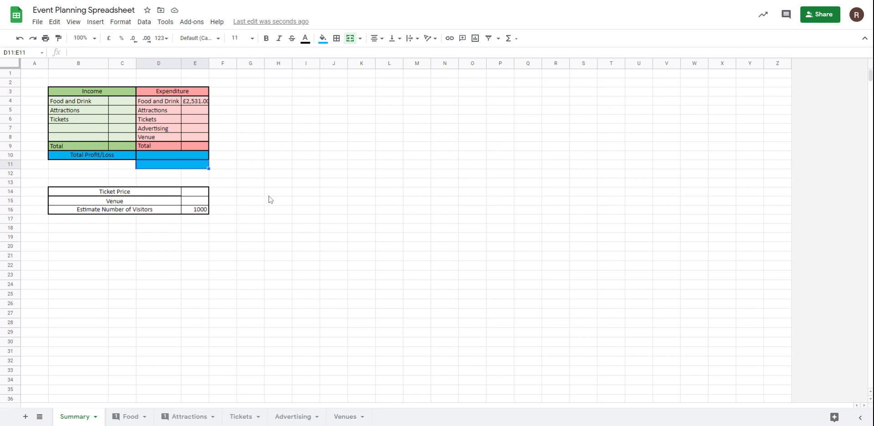
left_click(199, 203)
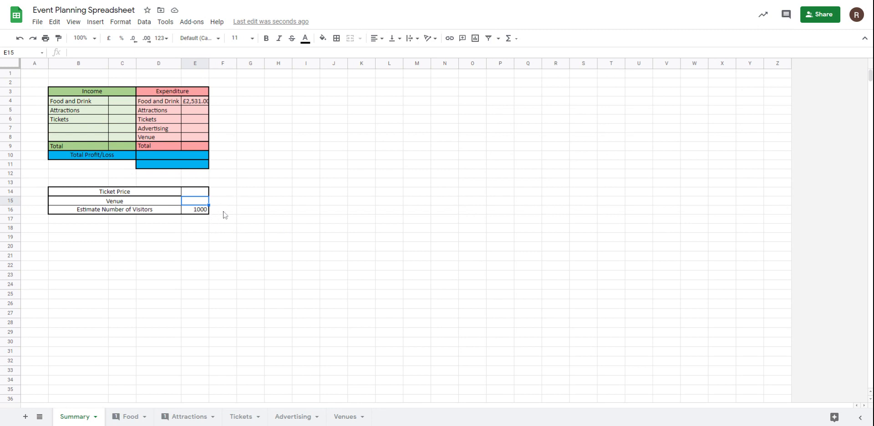
left_click(200, 210)
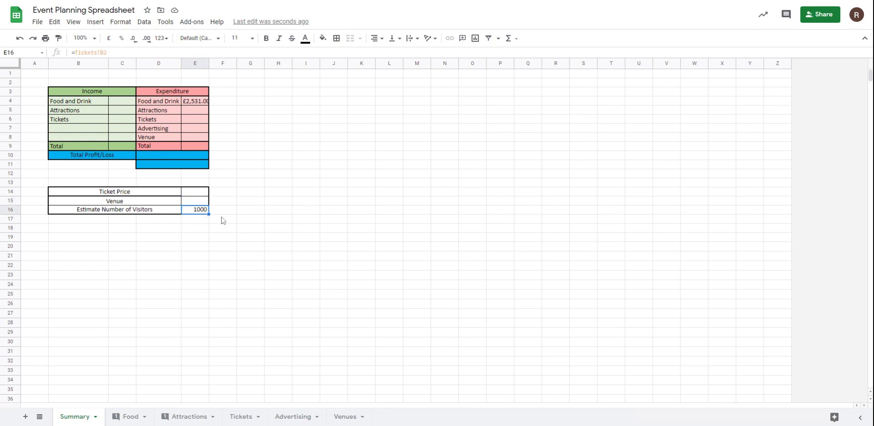
left_click(198, 202)
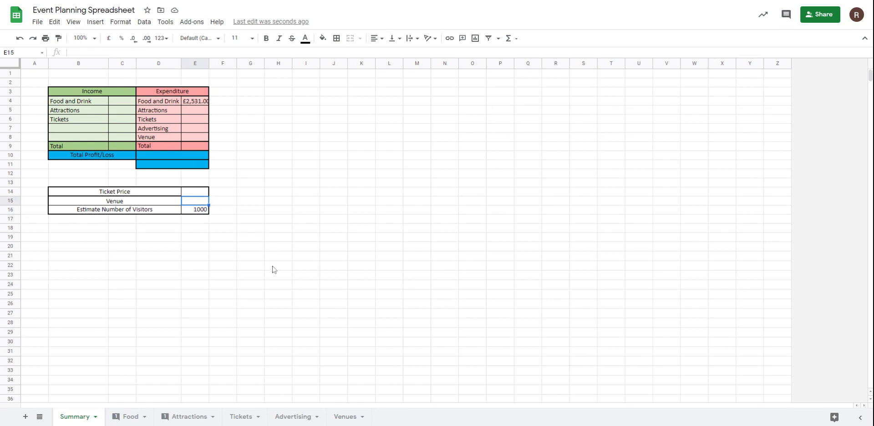